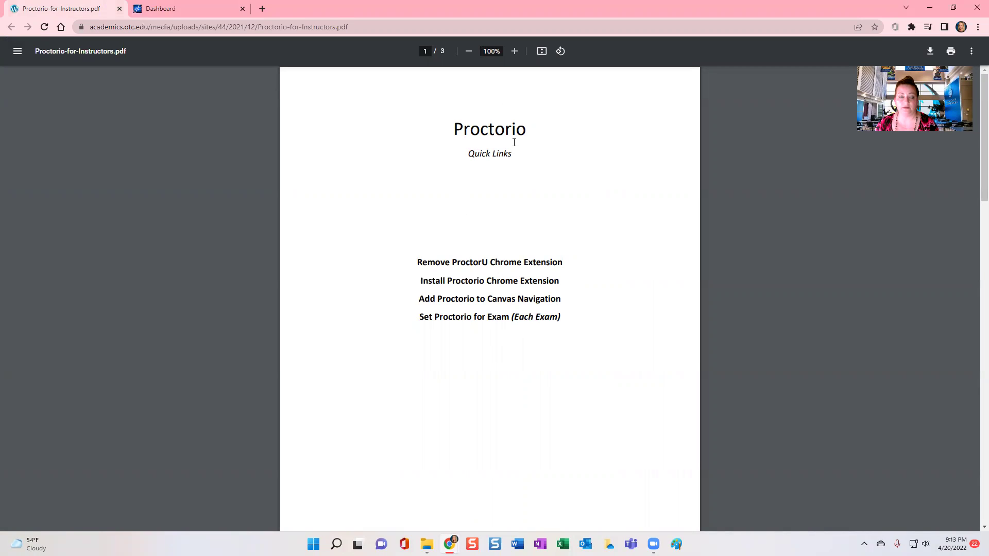
Add the Proctorio extension to Chrome from its Web Store page, then return to the overview page.
{"action": "scroll", "coordinate": [475, 157], "scroll_direction": "down", "scroll_amount": 10}
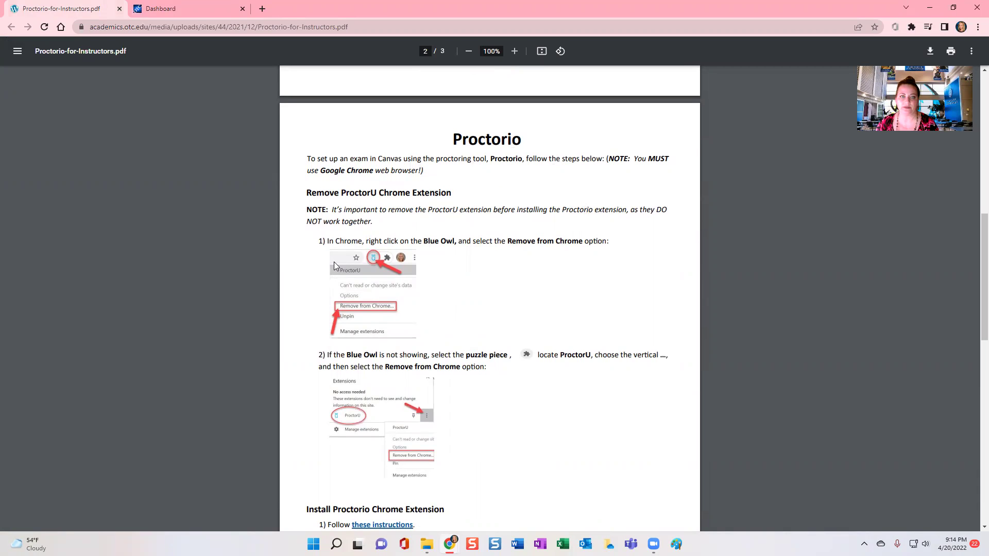
{"action": "scroll", "coordinate": [350, 164], "scroll_direction": "down", "scroll_amount": 3}
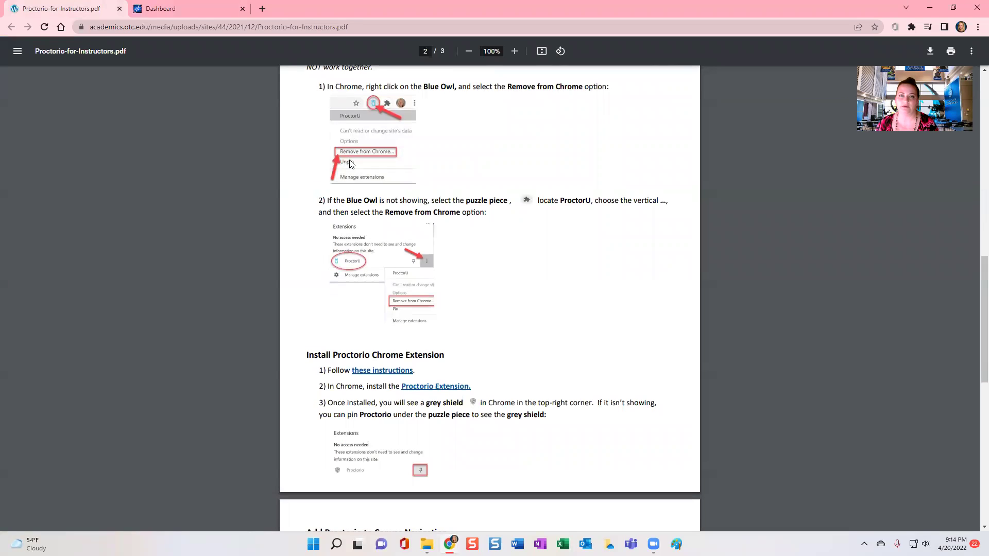
{"action": "scroll", "coordinate": [499, 274], "scroll_direction": "down", "scroll_amount": 5}
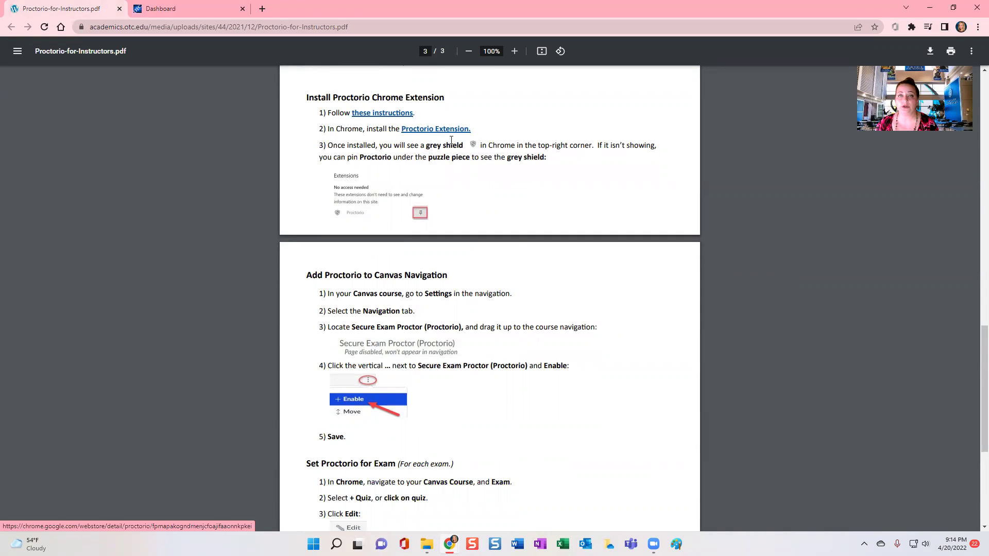
{"action": "left_click", "coordinate": [444, 129]}
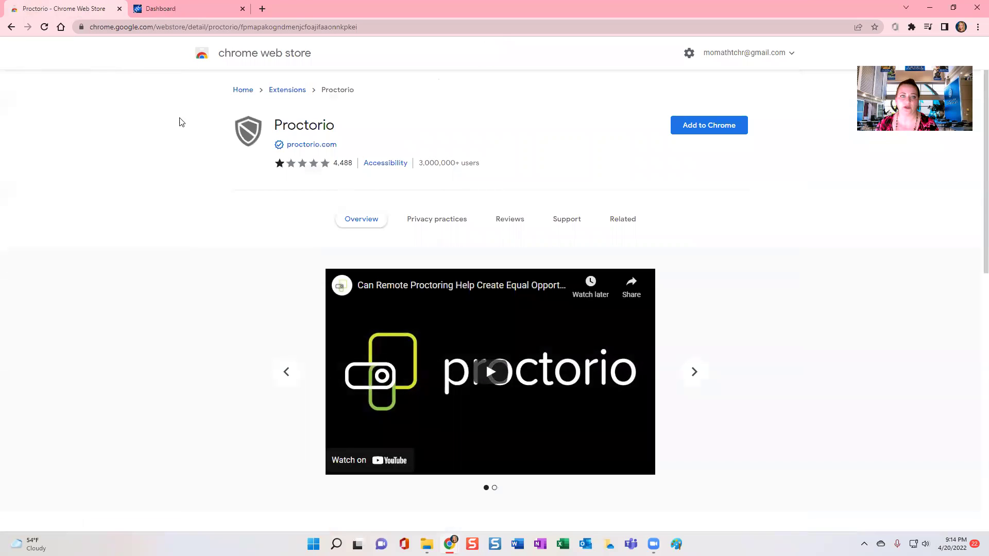
{"action": "left_click", "coordinate": [725, 135]}
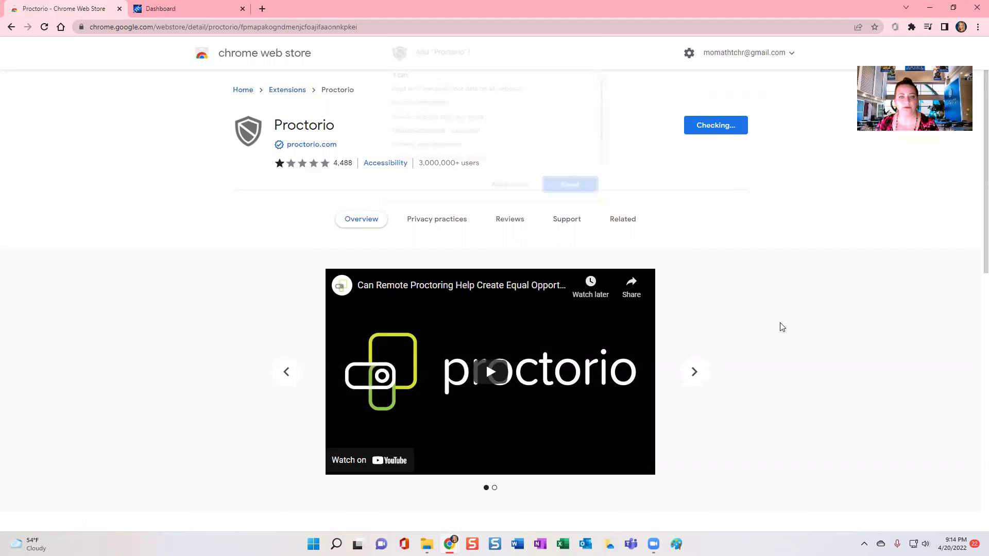
{"action": "scroll", "coordinate": [473, 126], "scroll_direction": "down", "scroll_amount": 1}
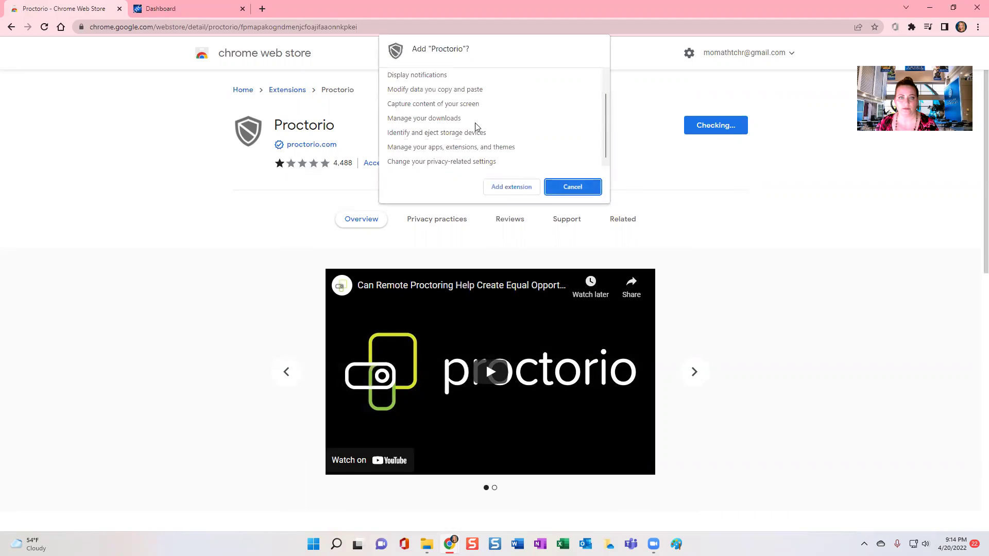
{"action": "scroll", "coordinate": [467, 114], "scroll_direction": "up", "scroll_amount": 1}
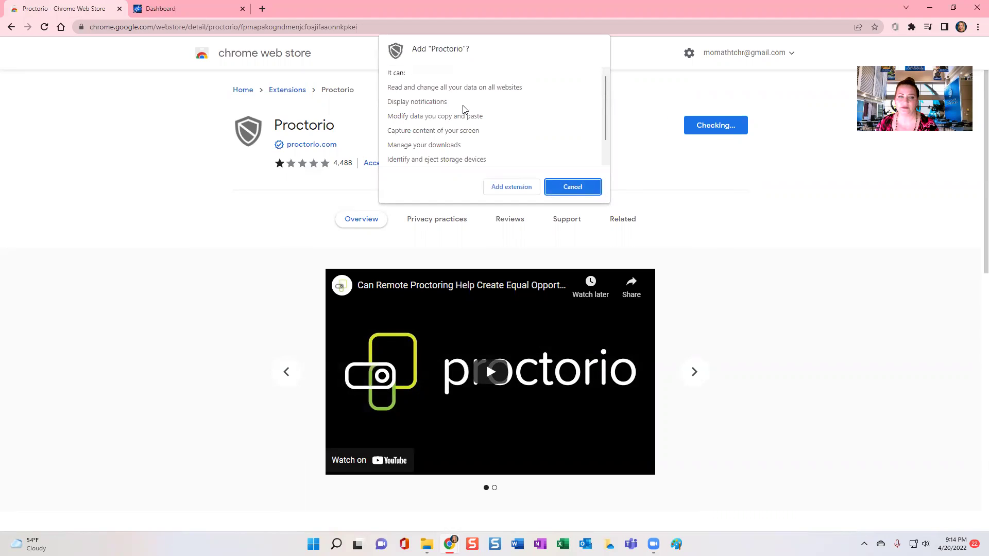
{"action": "left_click", "coordinate": [512, 188]}
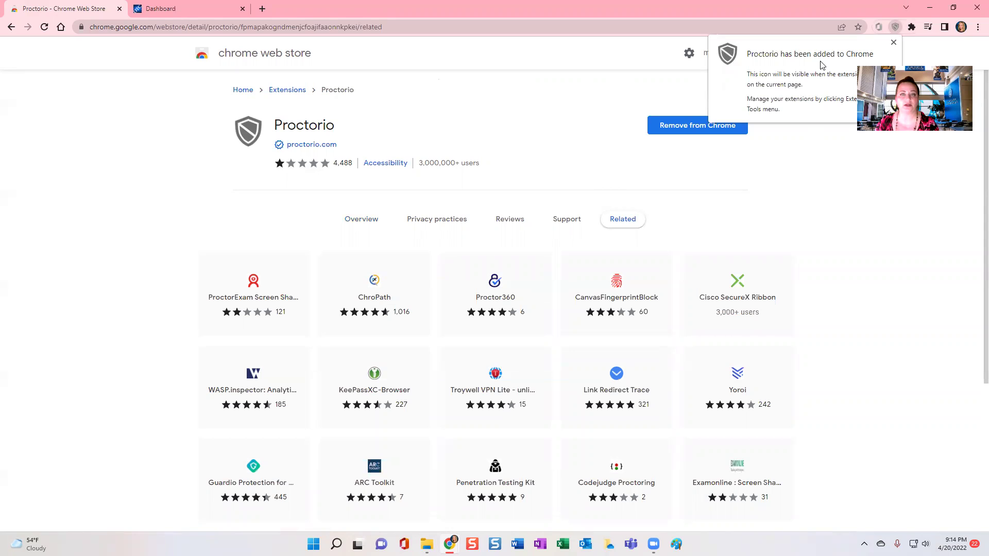
{"action": "left_click", "coordinate": [893, 42]}
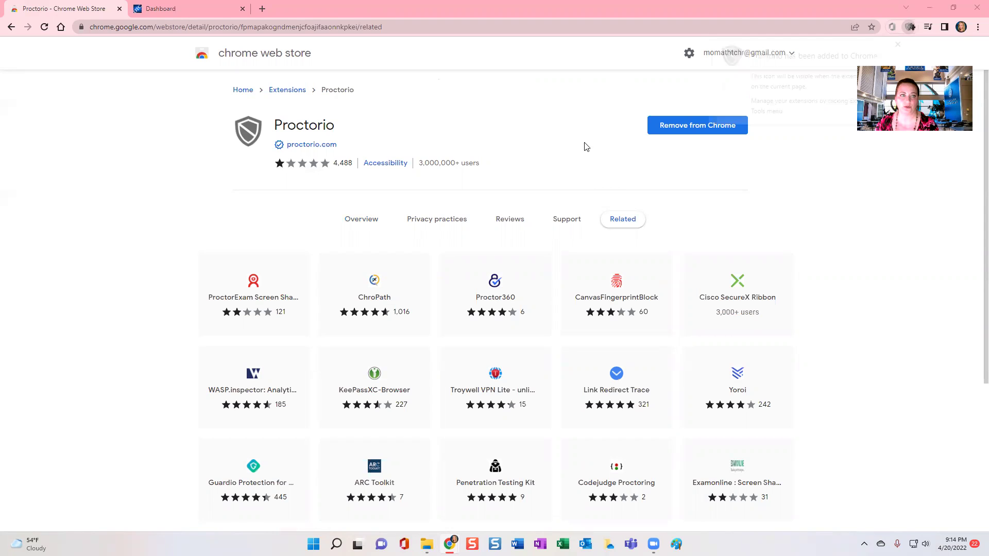
{"action": "left_click", "coordinate": [11, 27]}
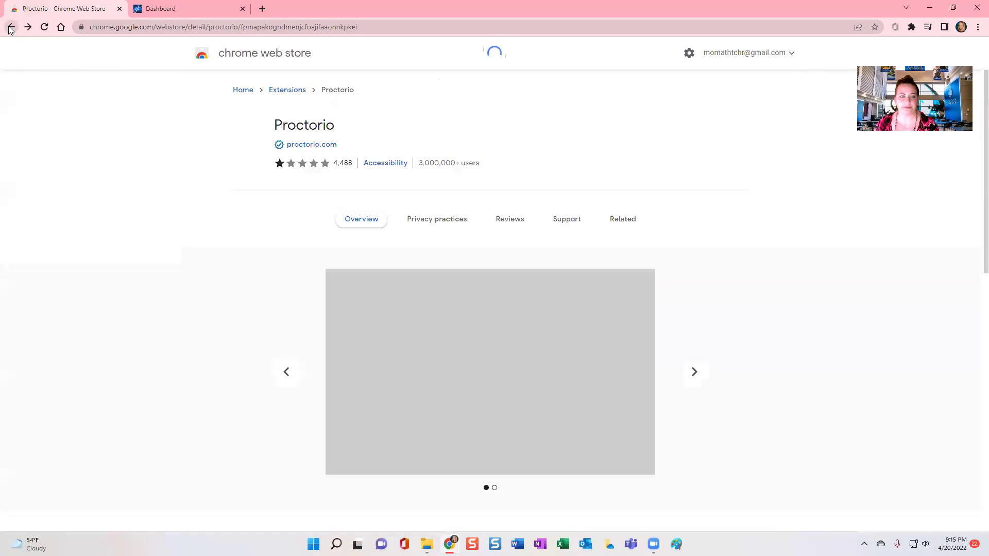
Go back to the Proctorio guide PDF and read its Add to Canvas Navigation and Set Proctorio for Exam sections.
{"action": "left_click", "coordinate": [11, 27]}
{"action": "scroll", "coordinate": [533, 319], "scroll_direction": "down", "scroll_amount": 15}
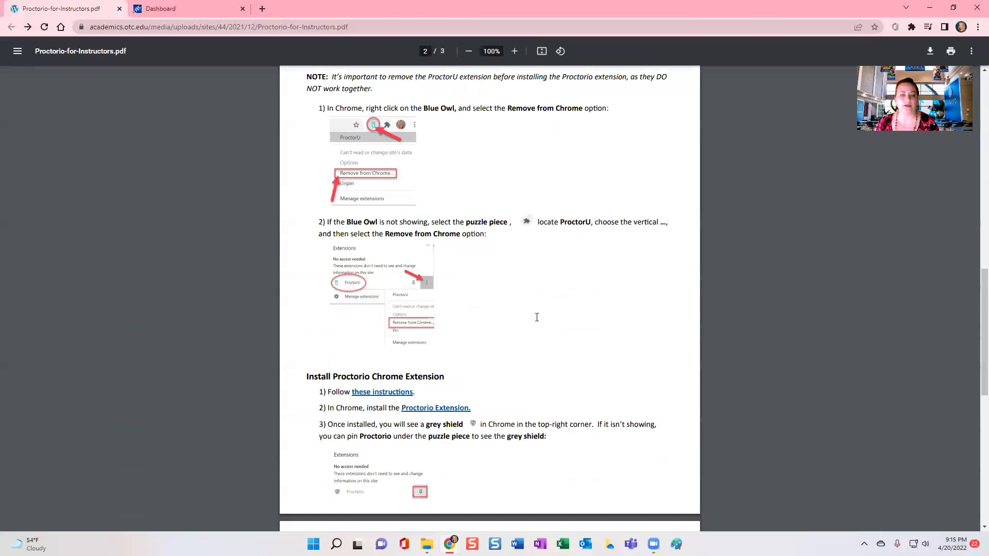
{"action": "scroll", "coordinate": [536, 318], "scroll_direction": "down", "scroll_amount": 5}
{"action": "scroll", "coordinate": [515, 309], "scroll_direction": "up", "scroll_amount": 3}
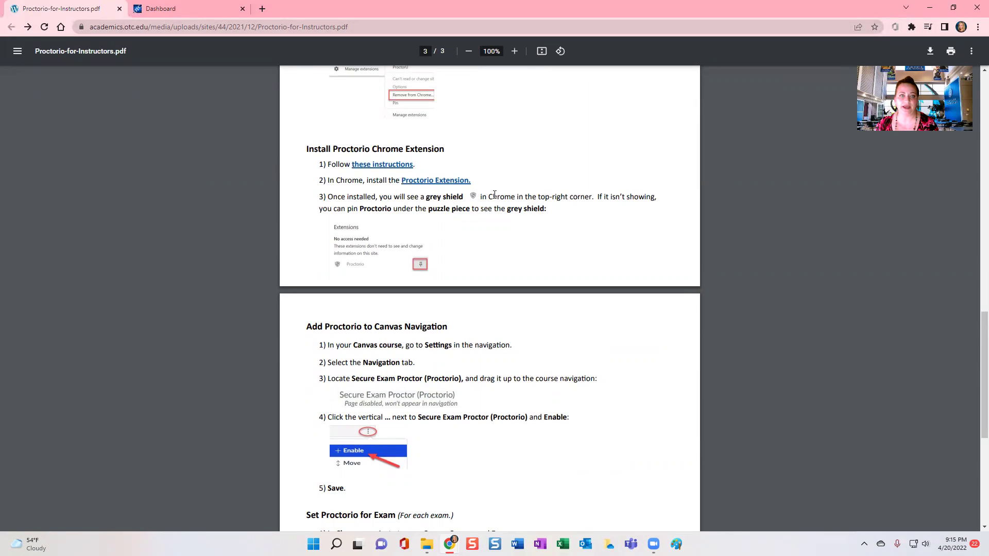
{"action": "scroll", "coordinate": [332, 212], "scroll_direction": "down", "scroll_amount": 2}
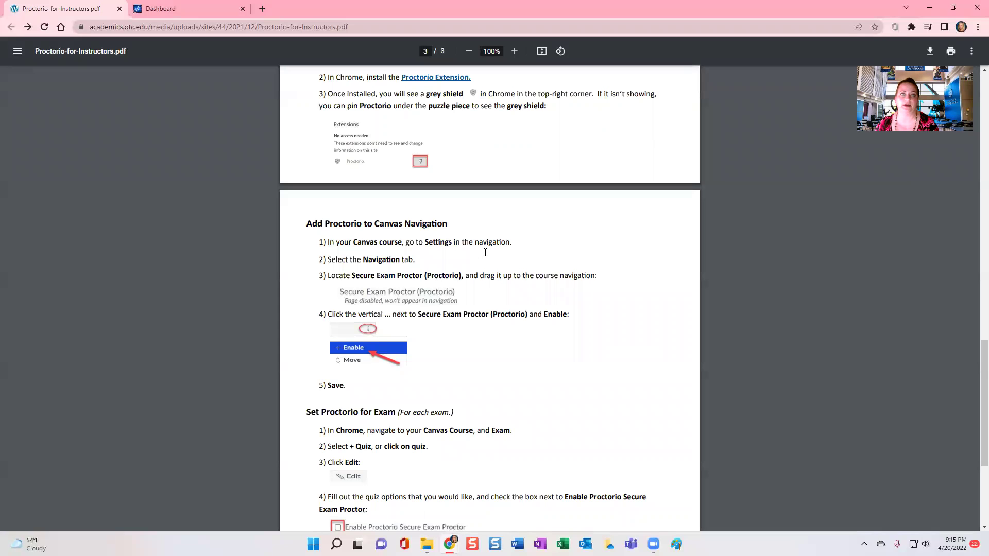
{"action": "scroll", "coordinate": [485, 252], "scroll_direction": "down", "scroll_amount": 2}
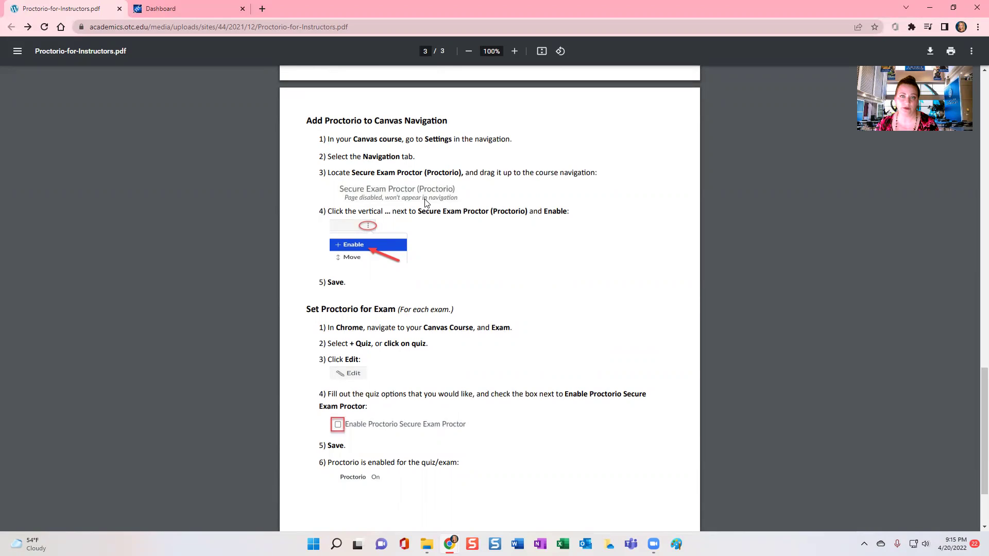
{"action": "scroll", "coordinate": [438, 245], "scroll_direction": "down", "scroll_amount": 2}
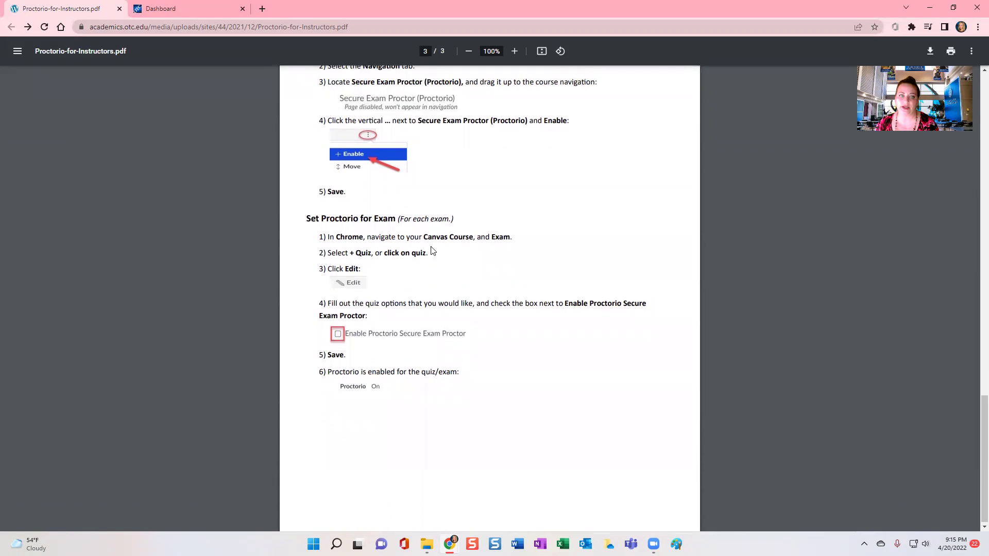
Switch to the Canvas dashboard and confirm Proctorio is listed among Chrome's extensions.
{"action": "left_click", "coordinate": [149, 8]}
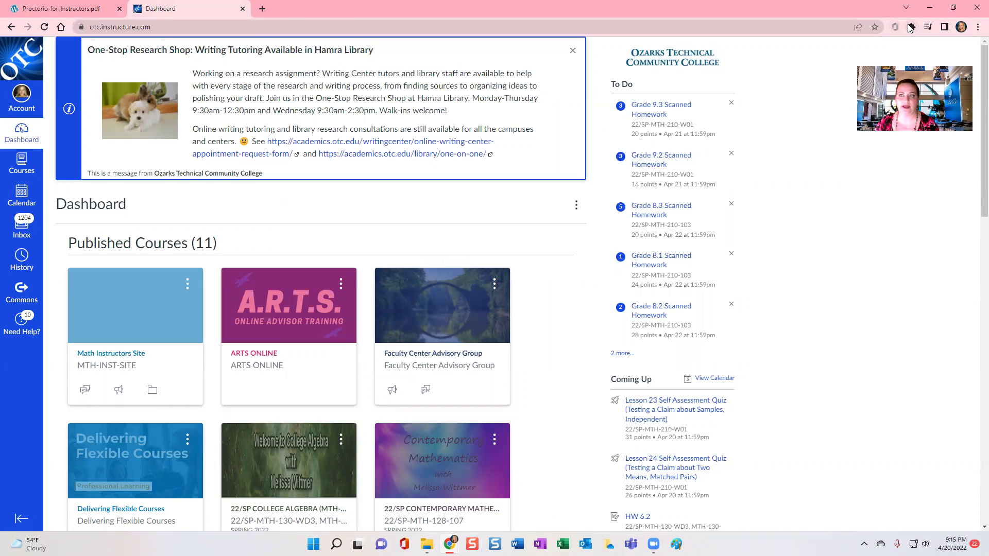
{"action": "left_click", "coordinate": [910, 28]}
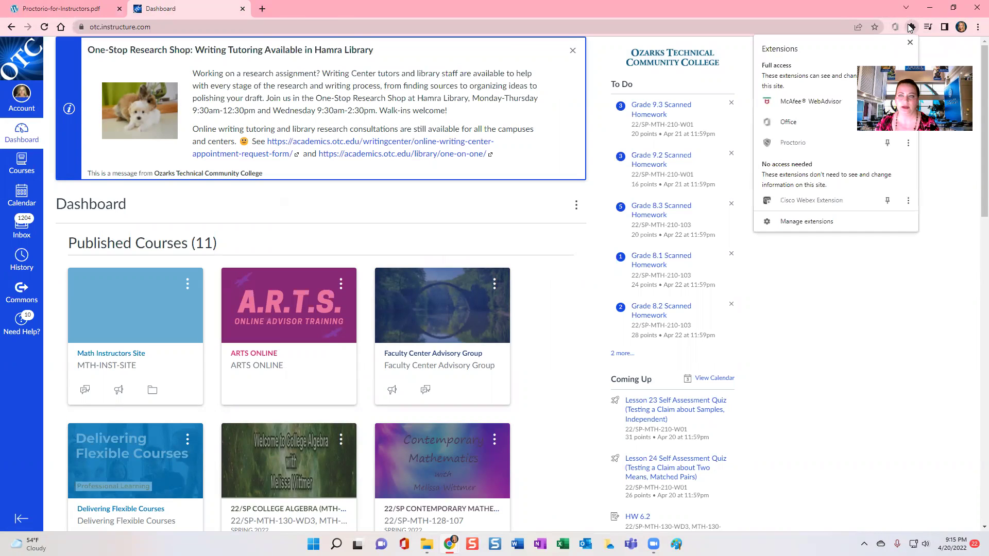
{"action": "left_click", "coordinate": [910, 43]}
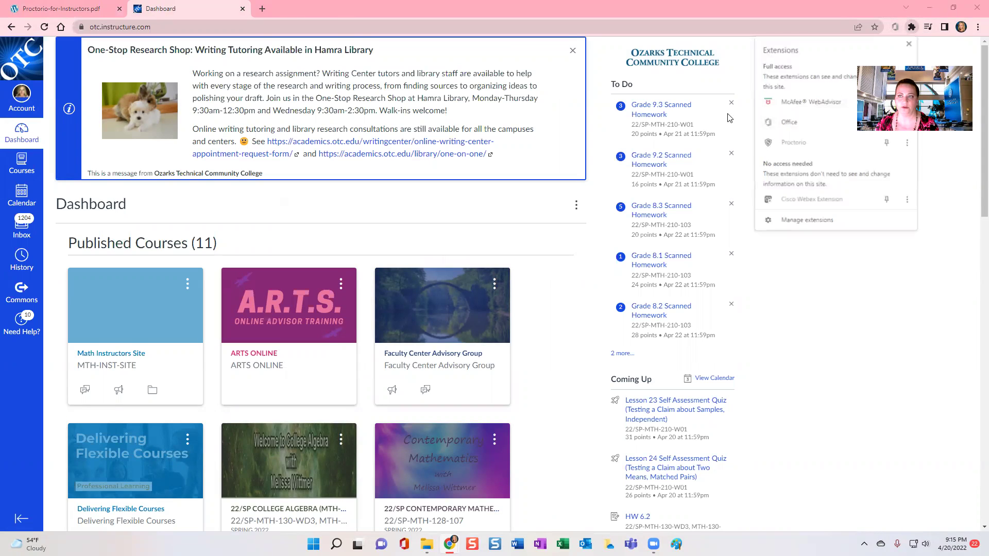
{"action": "scroll", "coordinate": [268, 251], "scroll_direction": "down", "scroll_amount": 1}
{"action": "scroll", "coordinate": [268, 251], "scroll_direction": "down", "scroll_amount": 5}
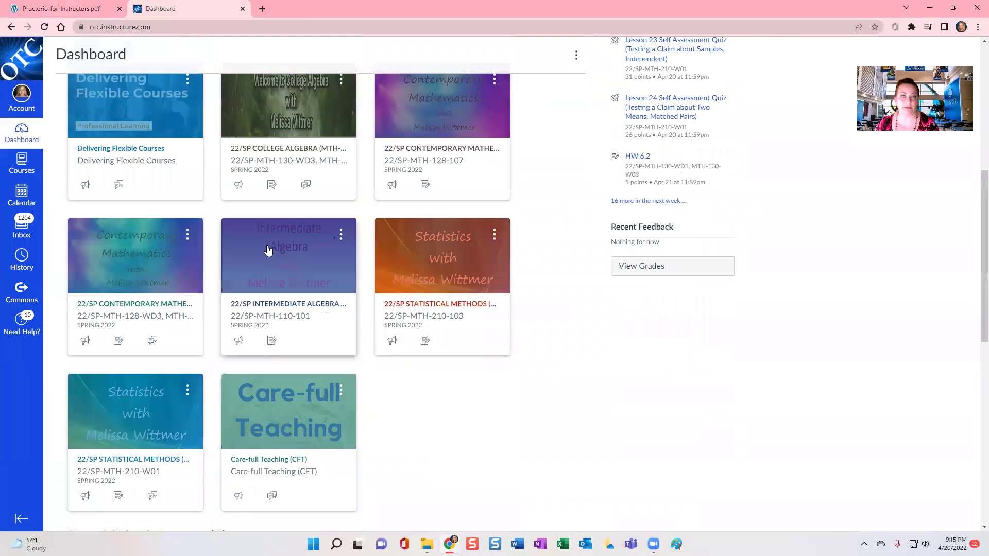
{"action": "scroll", "coordinate": [166, 293], "scroll_direction": "up", "scroll_amount": 4}
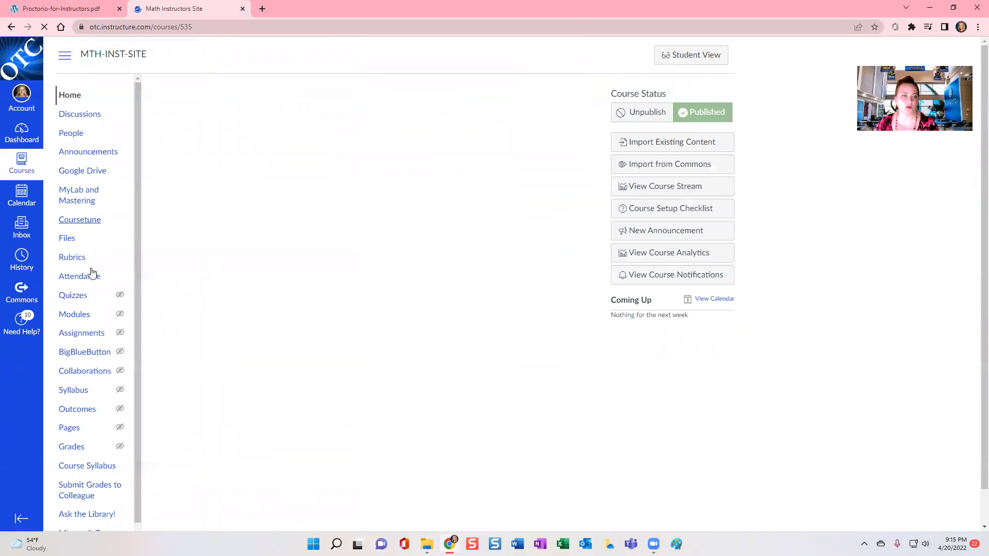
{"action": "scroll", "coordinate": [82, 277], "scroll_direction": "down", "scroll_amount": 2}
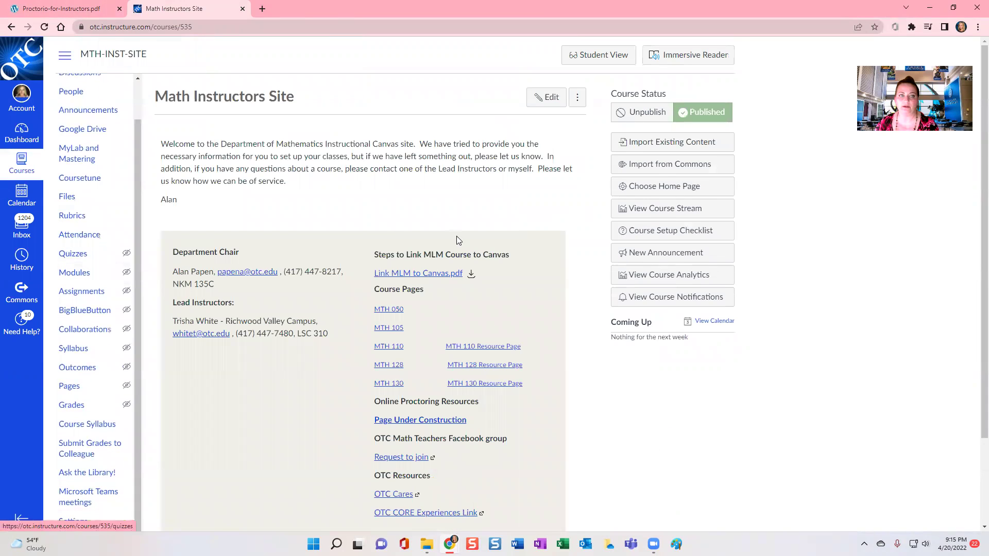
{"action": "scroll", "coordinate": [504, 257], "scroll_direction": "down", "scroll_amount": 2}
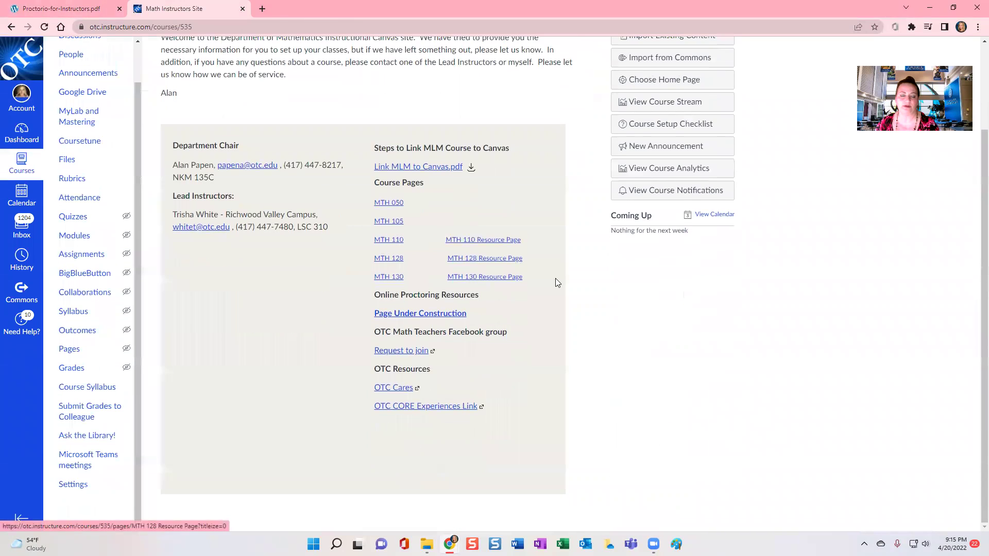
Go to the Math Instructors Site course's Navigation settings.
{"action": "left_click", "coordinate": [69, 489]}
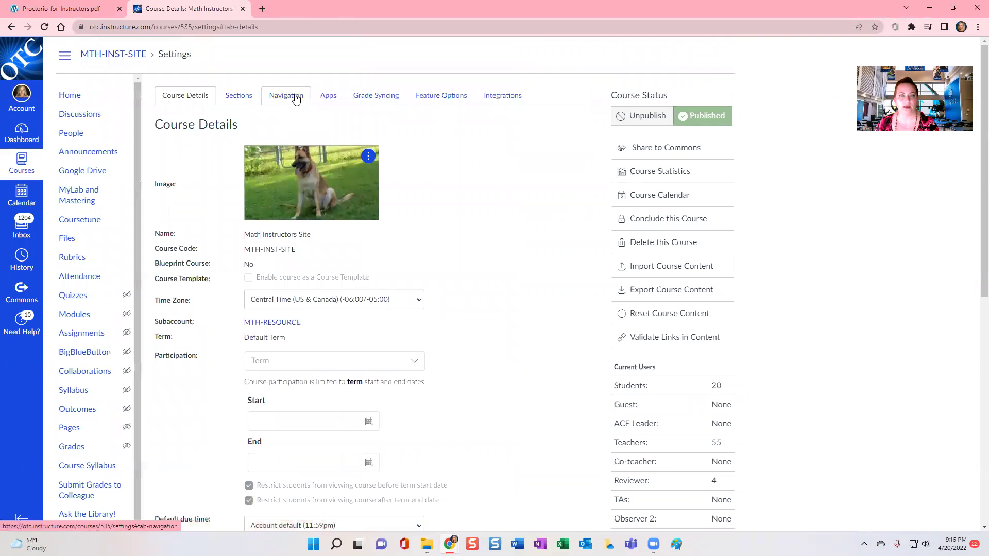
{"action": "left_click", "coordinate": [287, 88]}
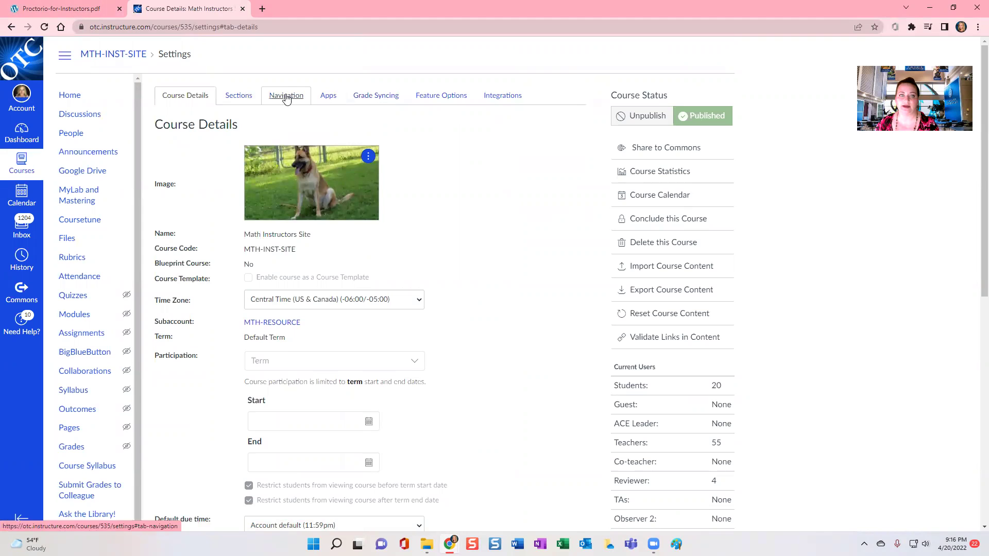
{"action": "scroll", "coordinate": [390, 290], "scroll_direction": "down", "scroll_amount": 7}
{"action": "scroll", "coordinate": [390, 291], "scroll_direction": "down", "scroll_amount": 1}
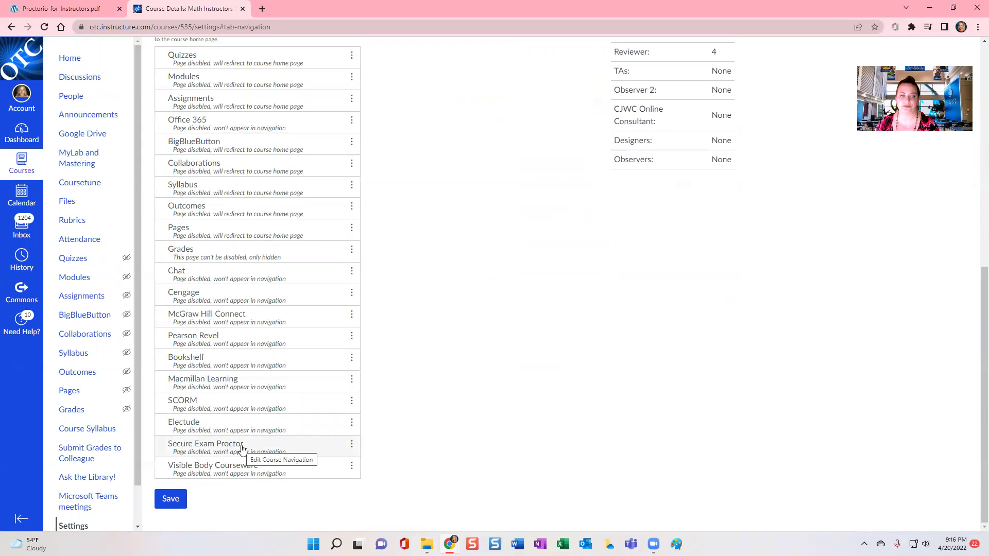
{"action": "scroll", "coordinate": [494, 353], "scroll_direction": "up", "scroll_amount": 8}
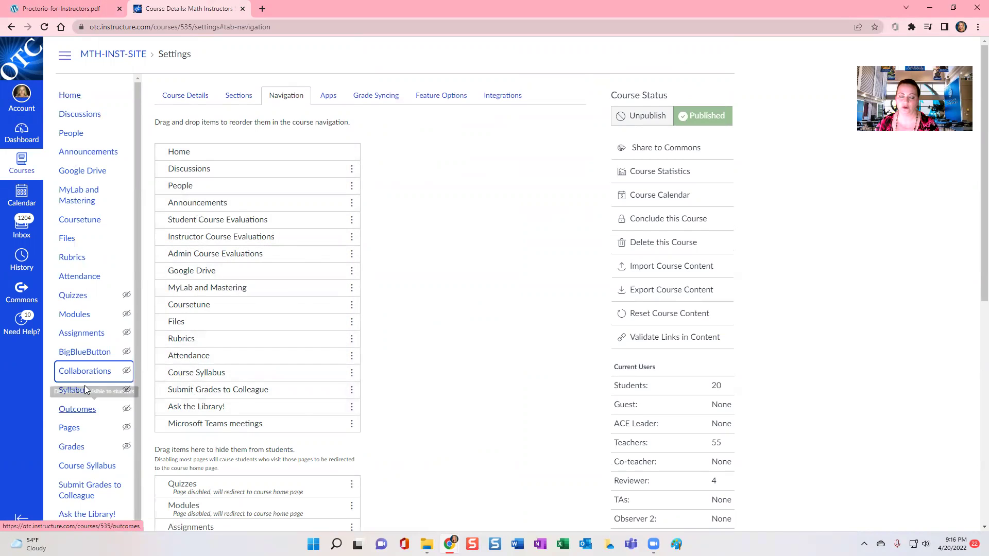
{"action": "scroll", "coordinate": [479, 267], "scroll_direction": "down", "scroll_amount": 7}
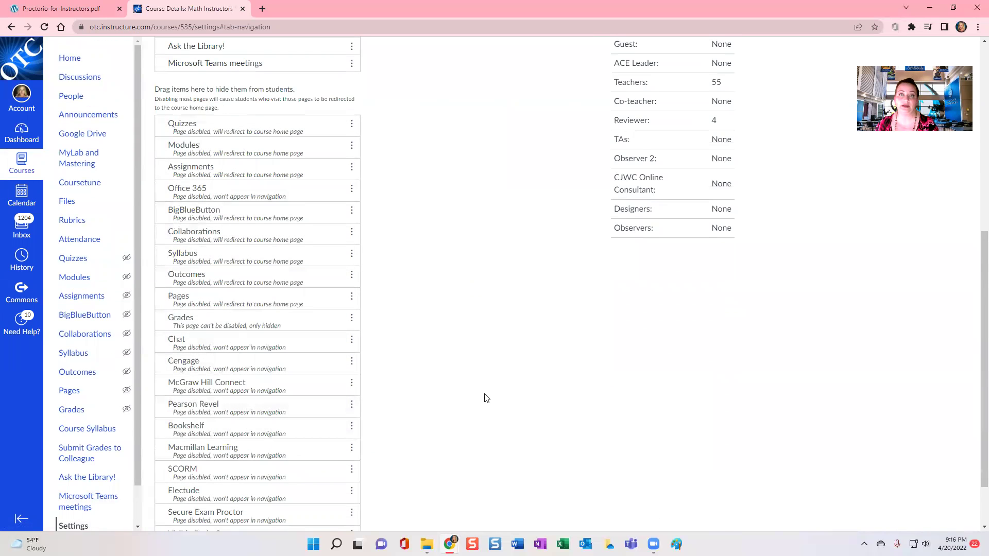
{"action": "scroll", "coordinate": [461, 342], "scroll_direction": "down", "scroll_amount": 2}
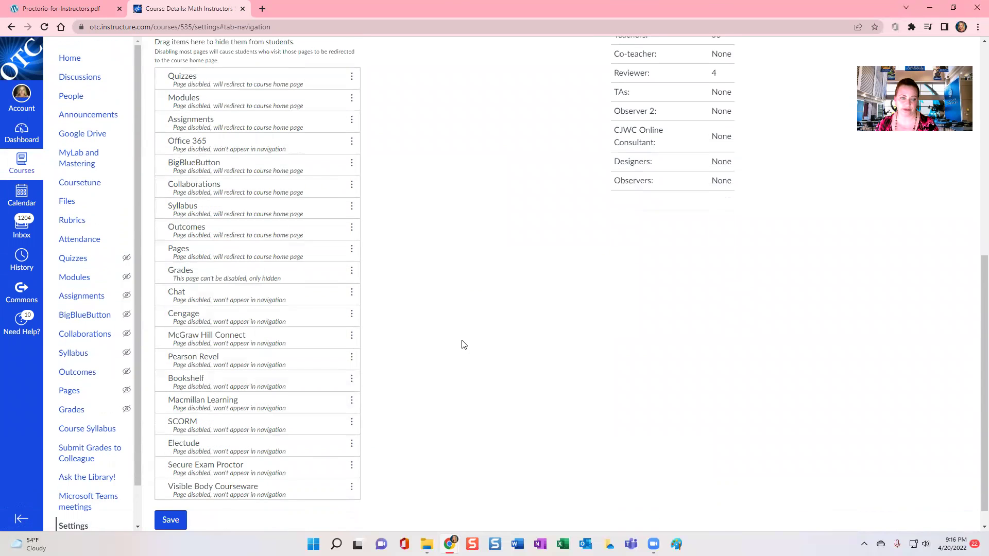
Enable Secure Exam Proctor, move it above Submit Grades to Colleague, and save.
{"action": "left_click", "coordinate": [352, 444]}
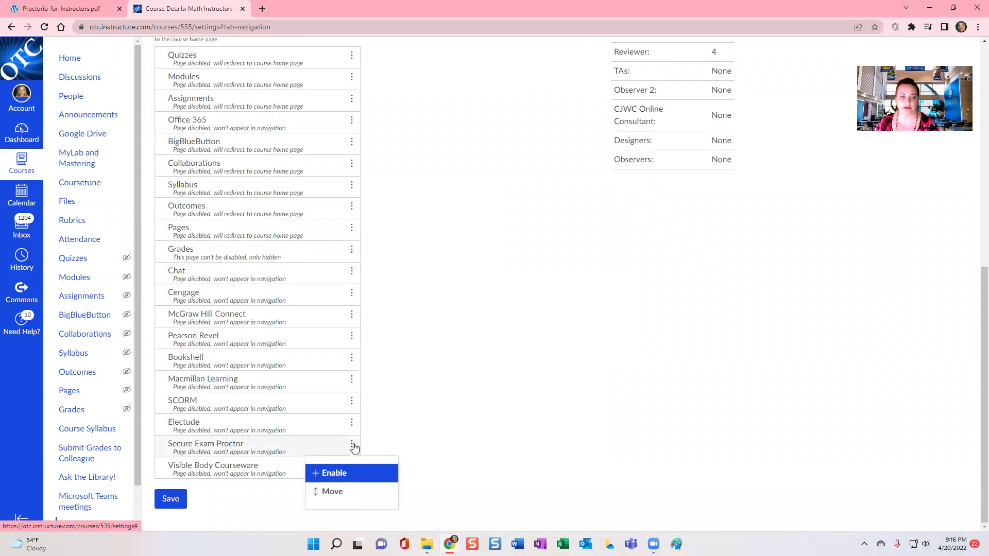
{"action": "left_click", "coordinate": [343, 474]}
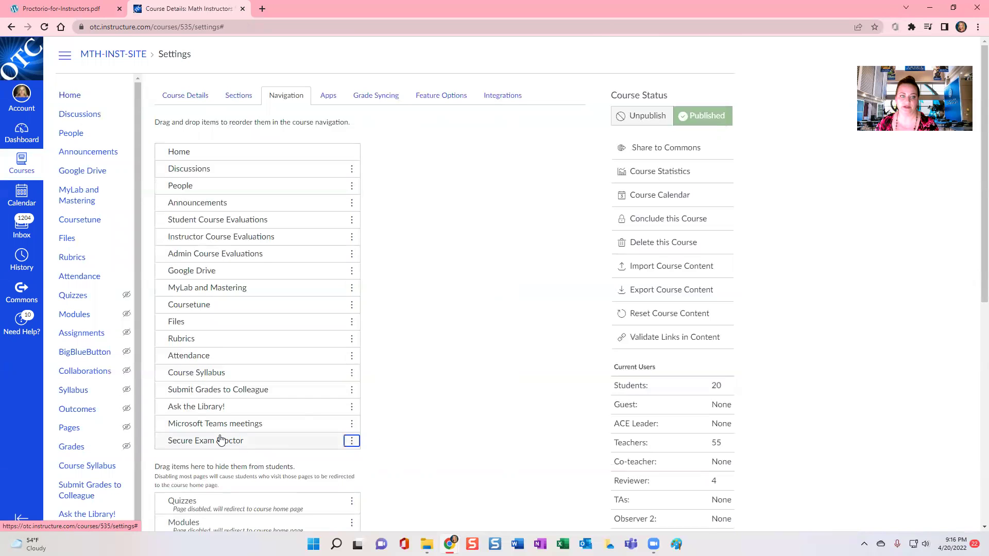
{"action": "left_click_drag", "start_coordinate": [226, 422], "coordinate": [236, 395]}
{"action": "left_click", "coordinate": [352, 390]}
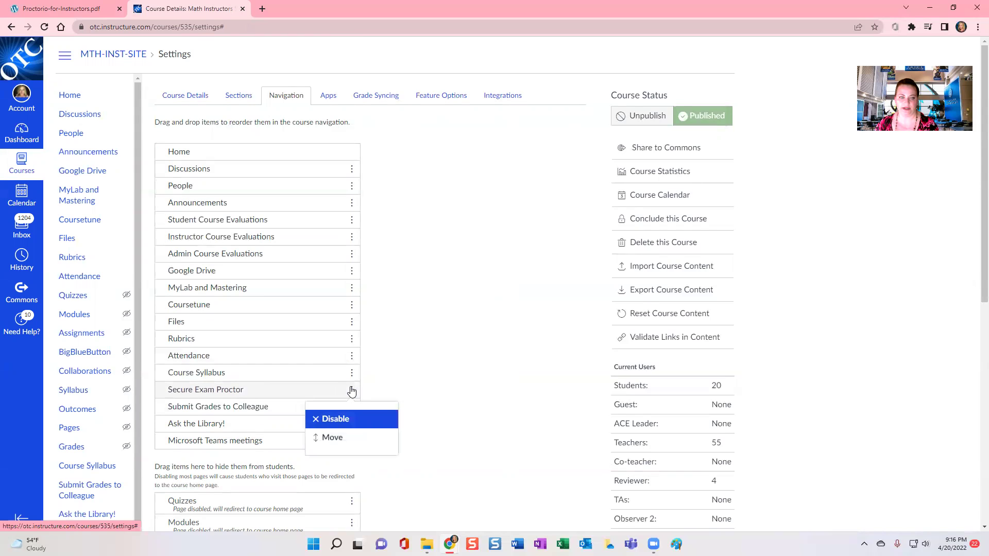
{"action": "left_click", "coordinate": [401, 359]}
{"action": "scroll", "coordinate": [415, 307], "scroll_direction": "down", "scroll_amount": 8}
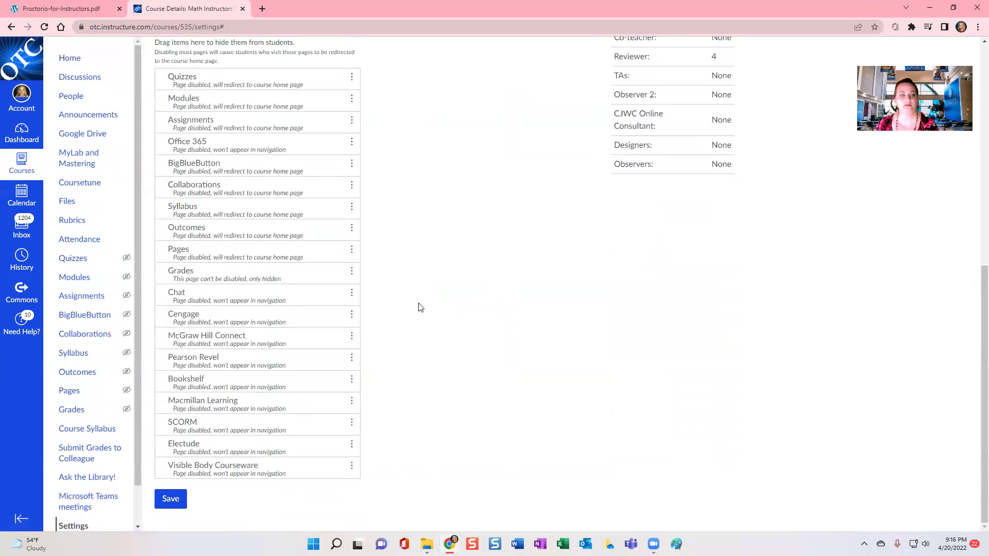
{"action": "left_click", "coordinate": [180, 495]}
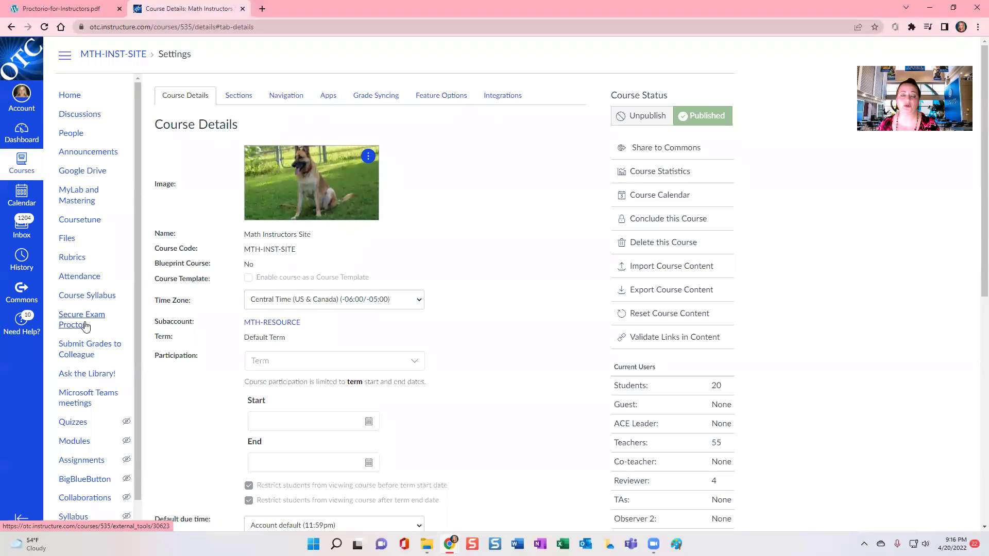
Go to Quizzes in the Math Instructors Site course and scroll the quiz list.
{"action": "scroll", "coordinate": [76, 328], "scroll_direction": "down", "scroll_amount": 2}
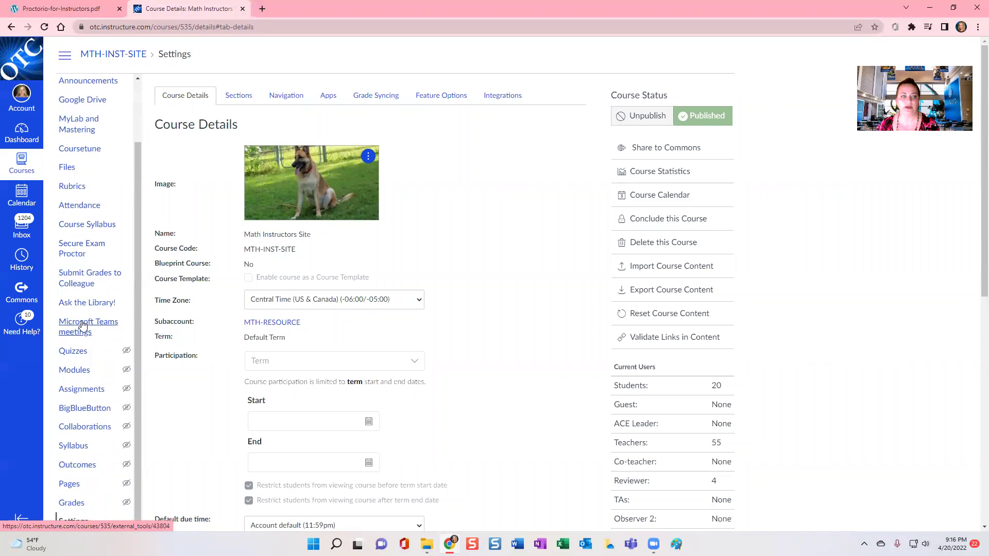
{"action": "left_click", "coordinate": [72, 352]}
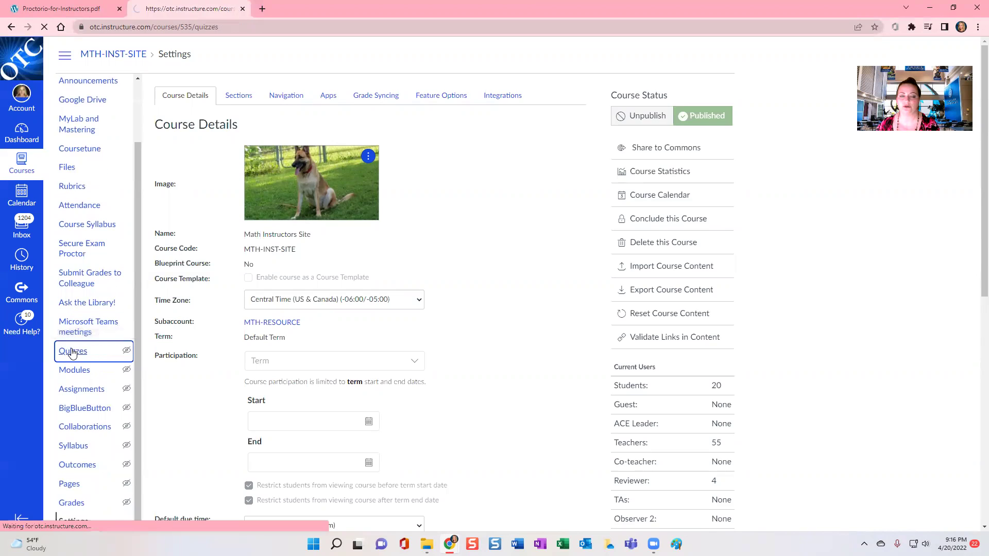
{"action": "scroll", "coordinate": [426, 316], "scroll_direction": "down", "scroll_amount": 5}
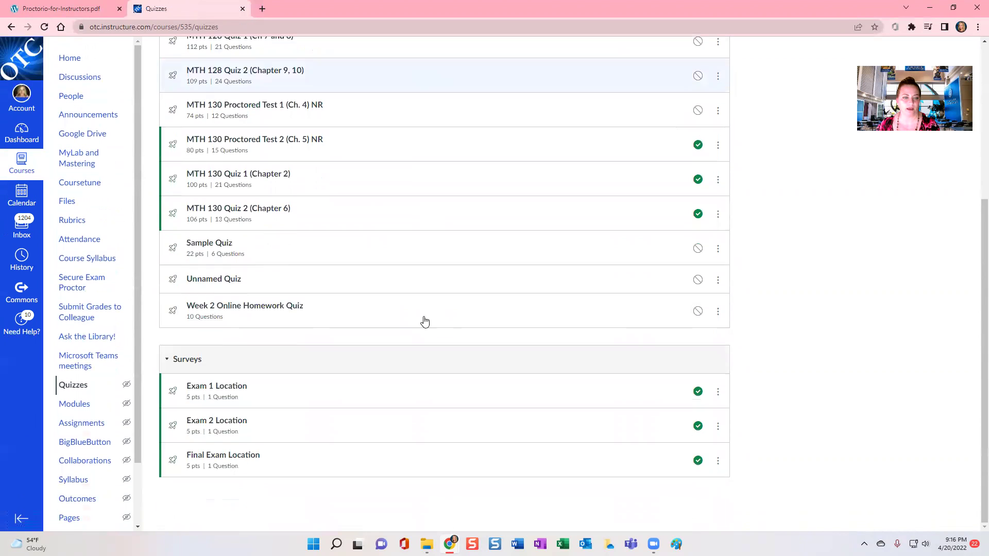
Open Sample Quiz and switch it into edit mode.
{"action": "left_click", "coordinate": [227, 246]}
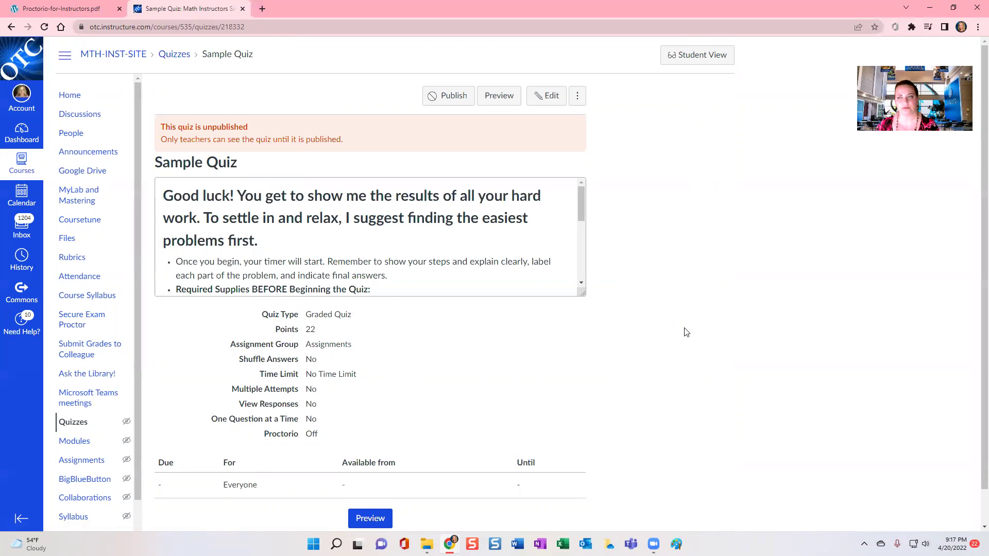
{"action": "scroll", "coordinate": [697, 244], "scroll_direction": "down", "scroll_amount": 1}
{"action": "scroll", "coordinate": [669, 232], "scroll_direction": "up", "scroll_amount": 1}
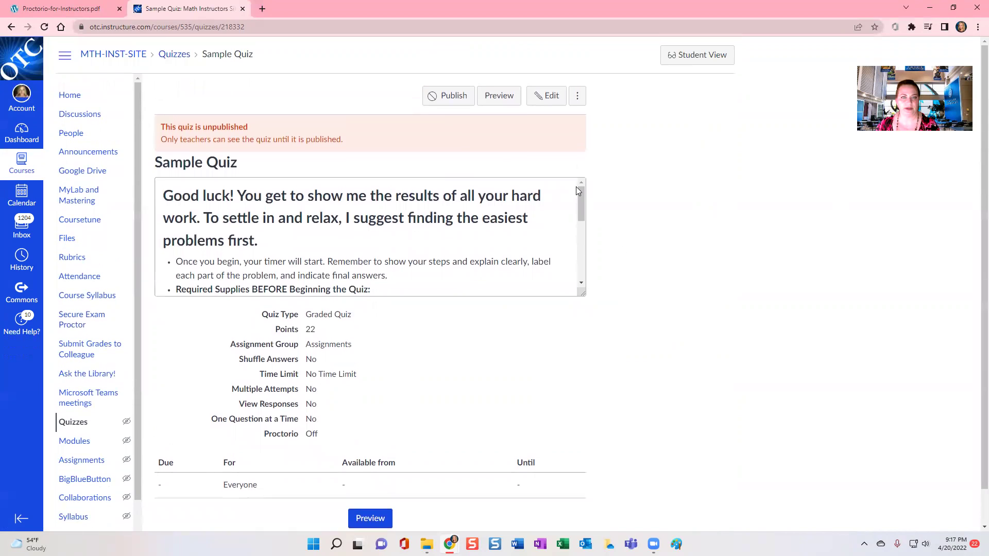
{"action": "left_click", "coordinate": [541, 97]}
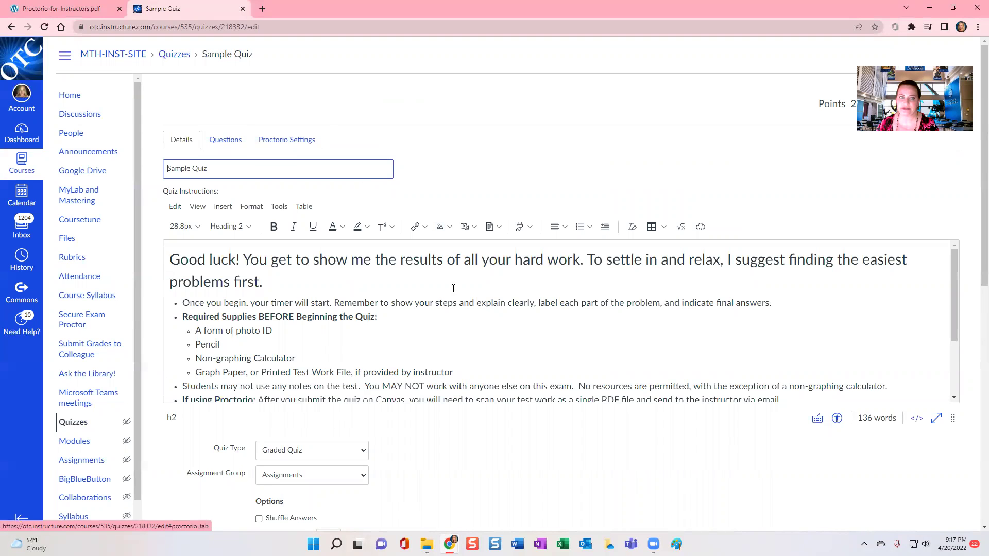
Check Enable Proctorio Secure Exam Proctor under Quiz Restrictions.
{"action": "scroll", "coordinate": [459, 357], "scroll_direction": "down", "scroll_amount": 7}
{"action": "scroll", "coordinate": [537, 440], "scroll_direction": "down", "scroll_amount": 4}
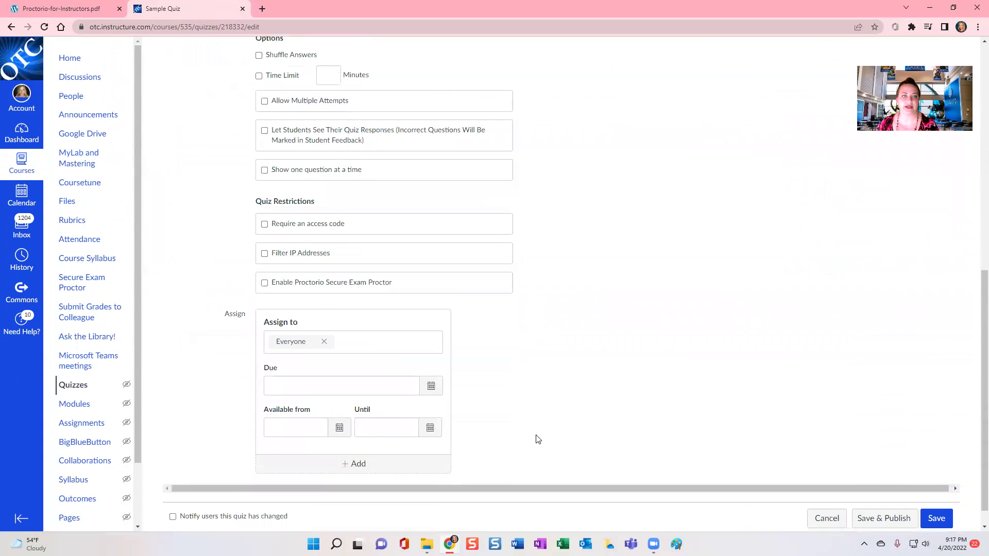
{"action": "left_click", "coordinate": [264, 284]}
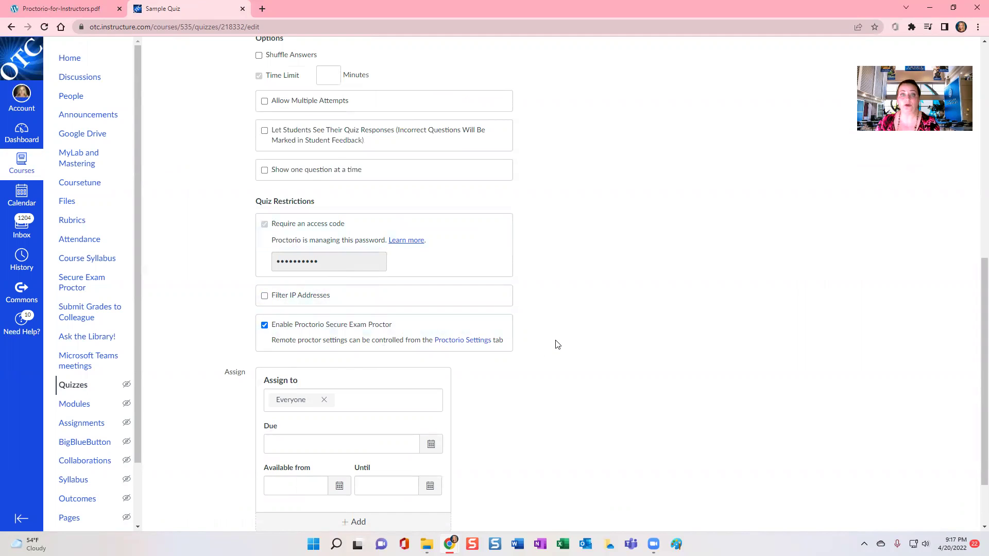
Save the quiz and review the 'time limit must be a number' error.
{"action": "scroll", "coordinate": [555, 345], "scroll_direction": "down", "scroll_amount": 2}
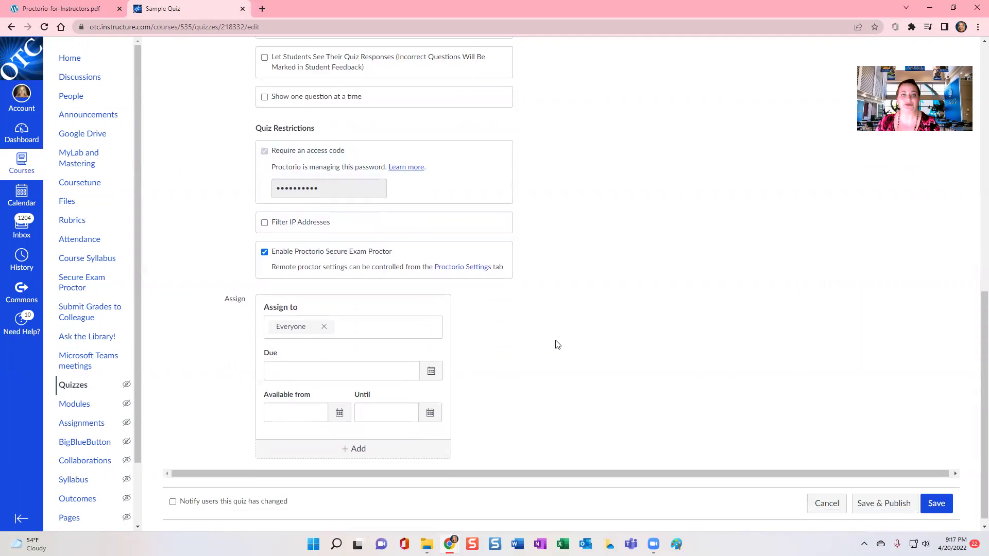
{"action": "left_click", "coordinate": [936, 495]}
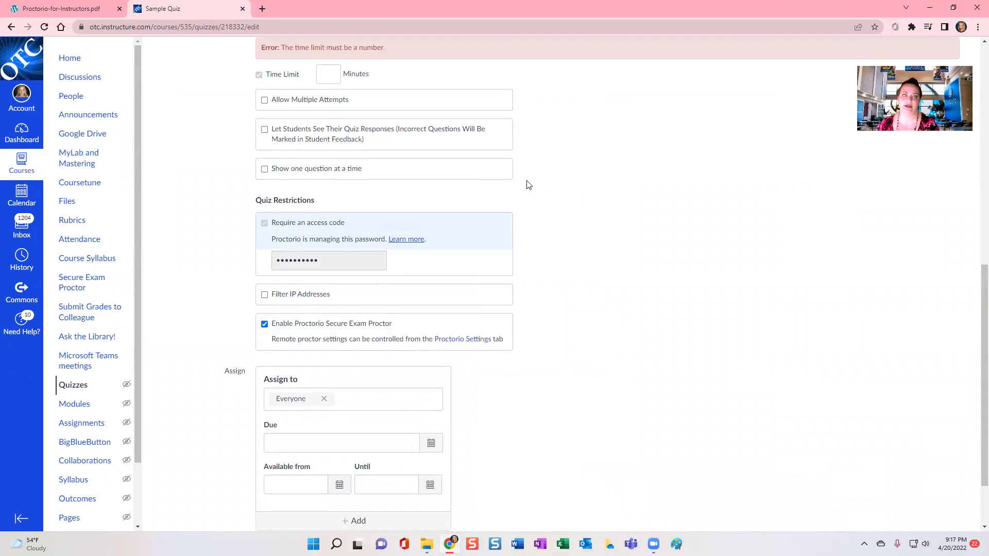
{"action": "scroll", "coordinate": [516, 153], "scroll_direction": "up", "scroll_amount": 3}
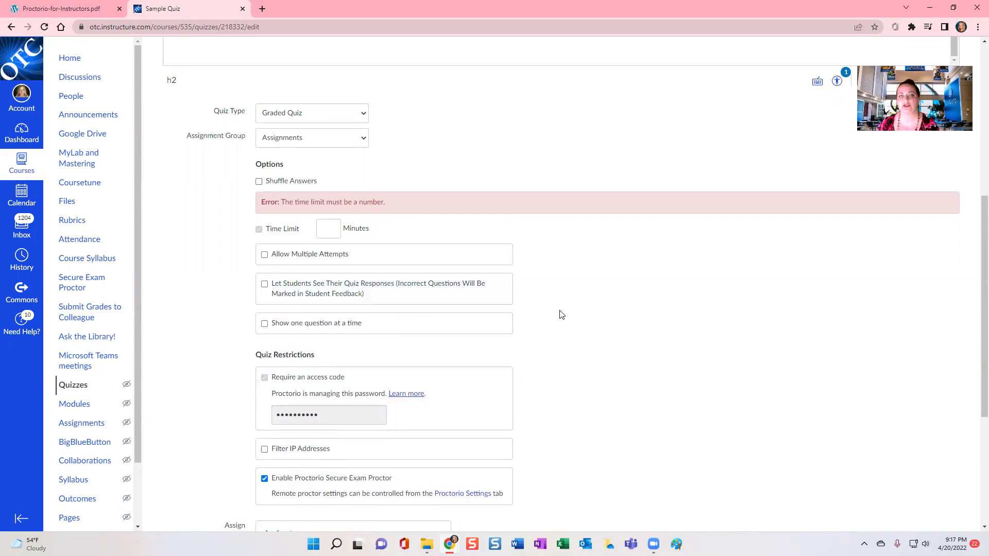
{"action": "scroll", "coordinate": [561, 315], "scroll_direction": "down", "scroll_amount": 5}
{"action": "scroll", "coordinate": [558, 360], "scroll_direction": "up", "scroll_amount": 10}
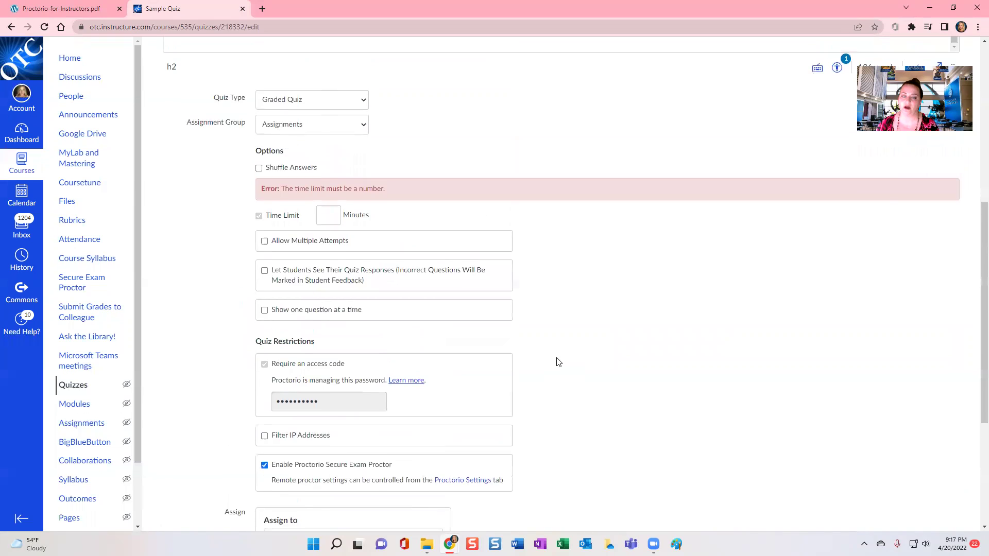
Show the Sample Quiz's Proctorio Settings and review the Recording, Lock Down, Verification and In-Quiz Tools options.
{"action": "left_click", "coordinate": [284, 135]}
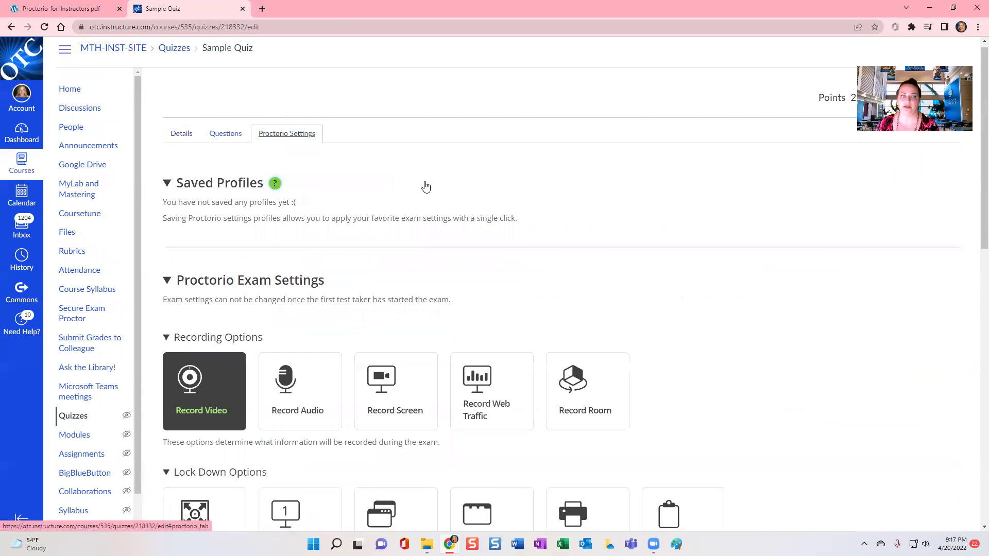
{"action": "scroll", "coordinate": [572, 271], "scroll_direction": "down", "scroll_amount": 3}
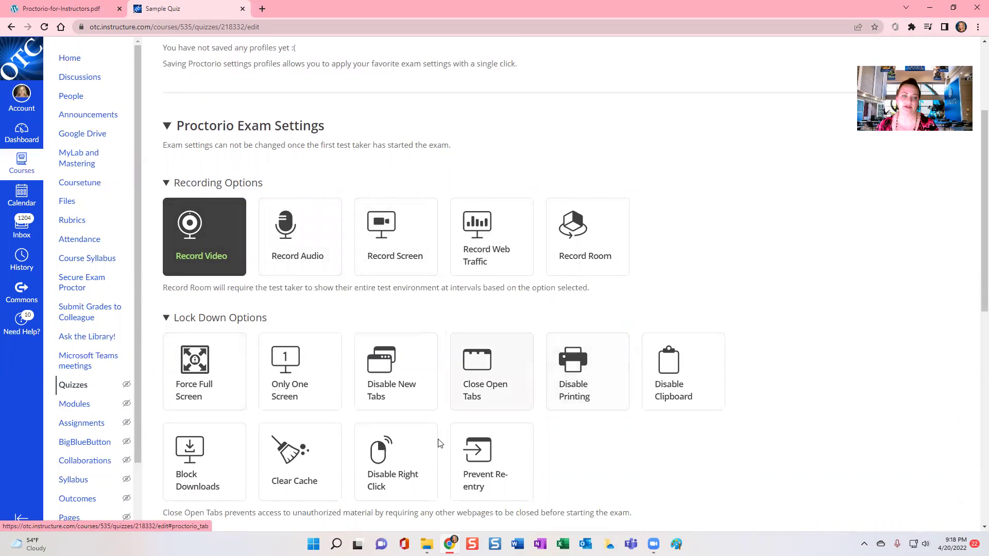
{"action": "scroll", "coordinate": [628, 432], "scroll_direction": "down", "scroll_amount": 7}
{"action": "scroll", "coordinate": [744, 364], "scroll_direction": "down", "scroll_amount": 3}
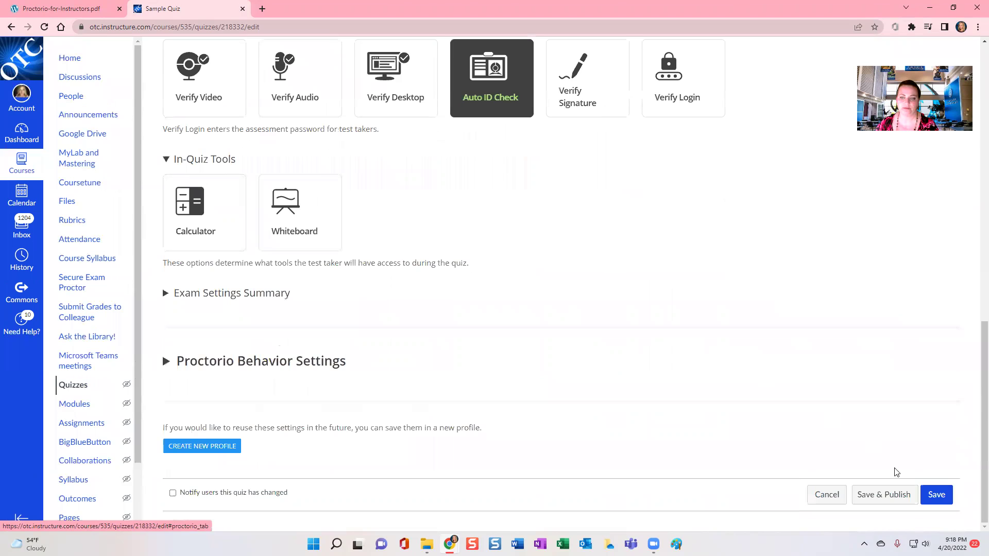